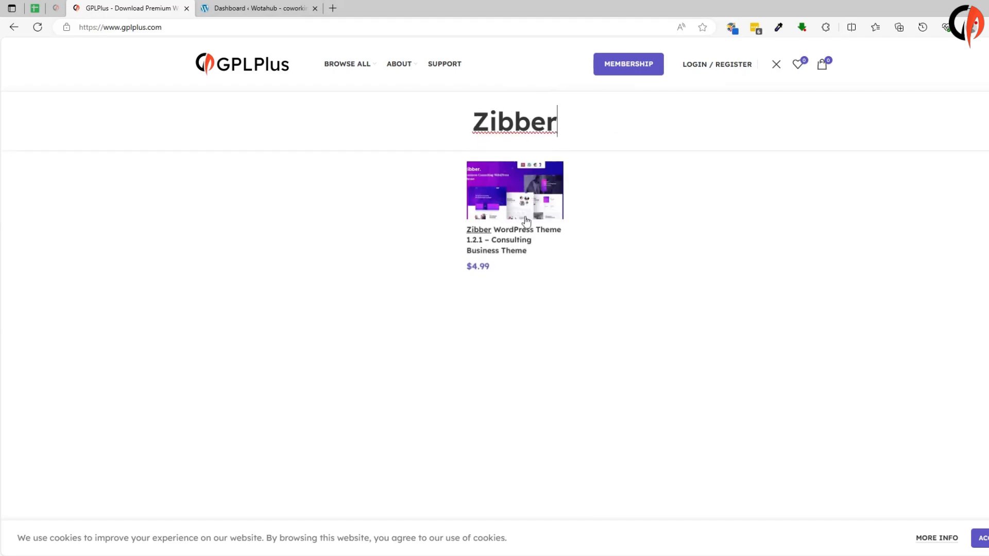
- Open the product page of the Zibber WordPress Theme 1.2.1 from the search results
left_click(519, 204)
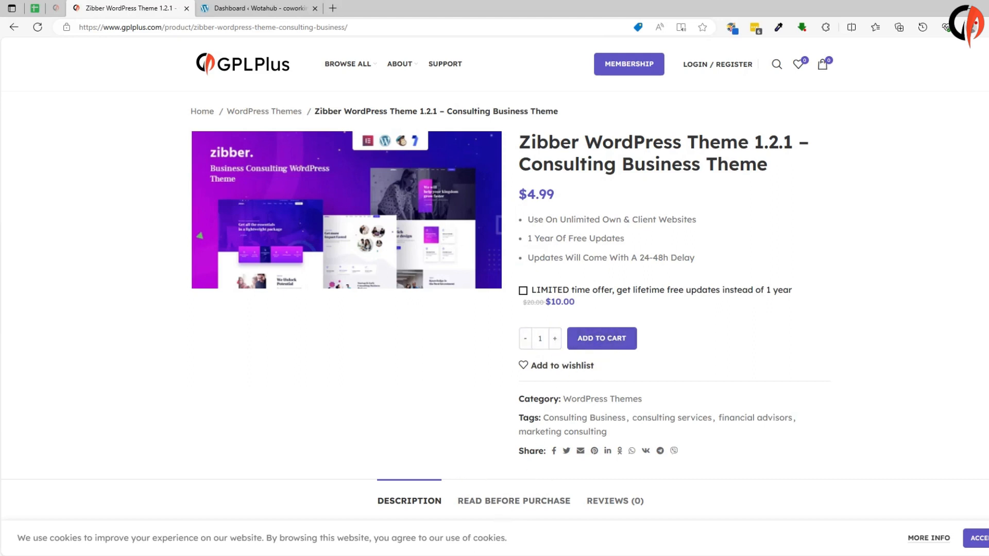
- Switch to File Explorer, extract the BB-zibber-consulting-business-wordpress-theme.1.2.1 archive into its default desktop folder, and open that folder
key("alt+Tab")
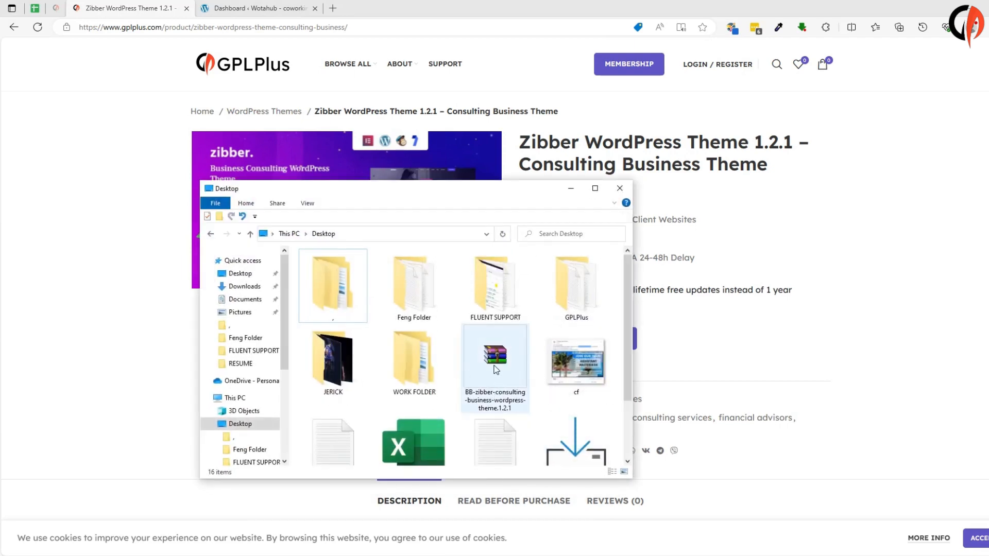
left_click(496, 369)
right_click(495, 369)
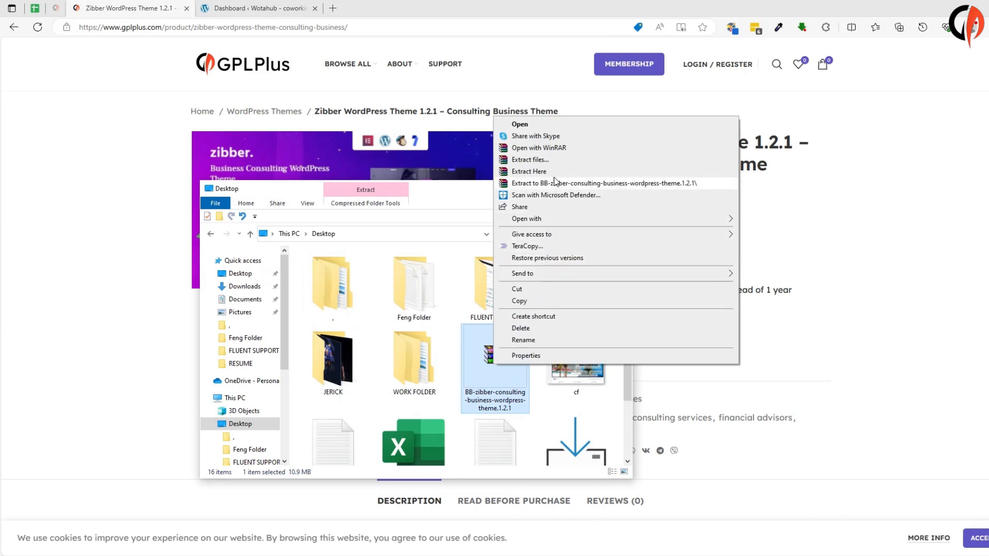
left_click(543, 161)
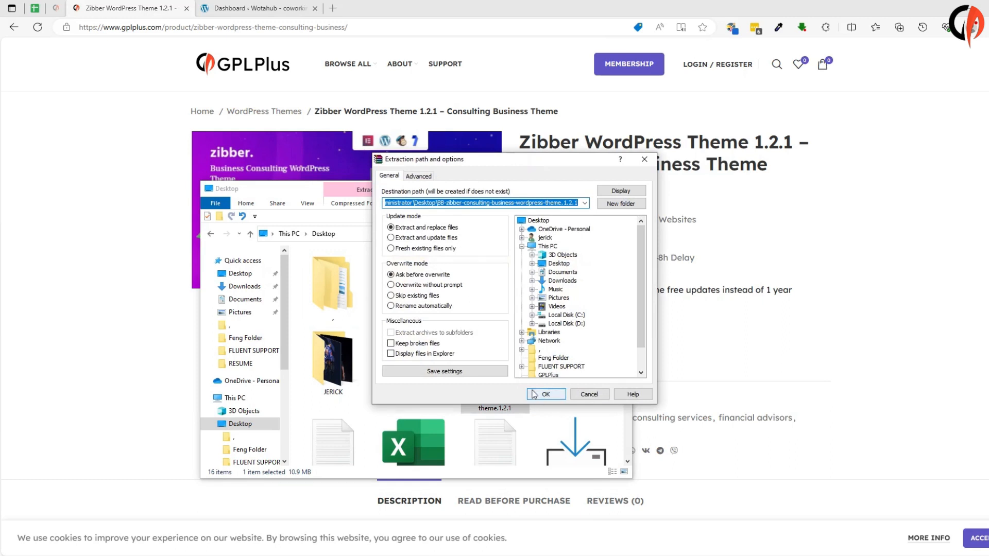
left_click(547, 394)
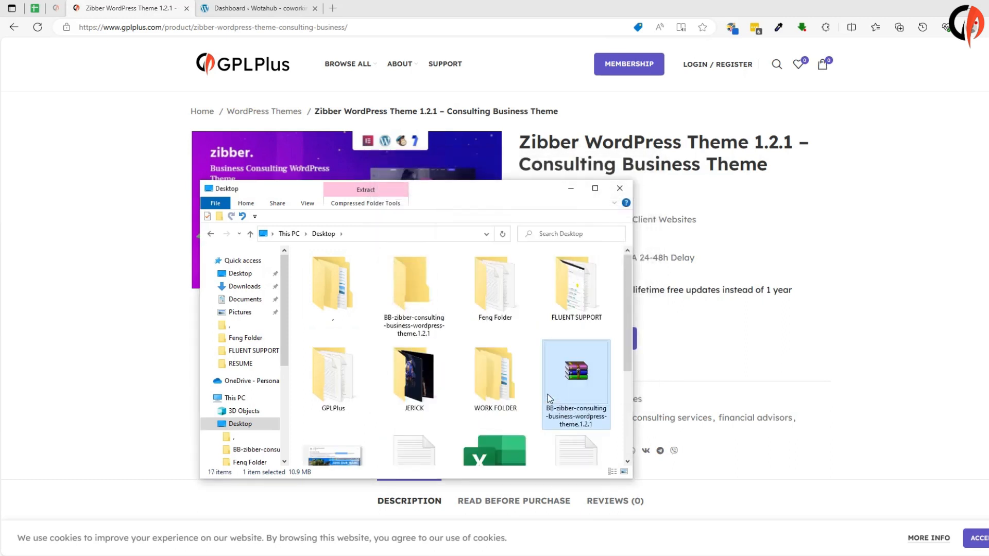
double_click(426, 292)
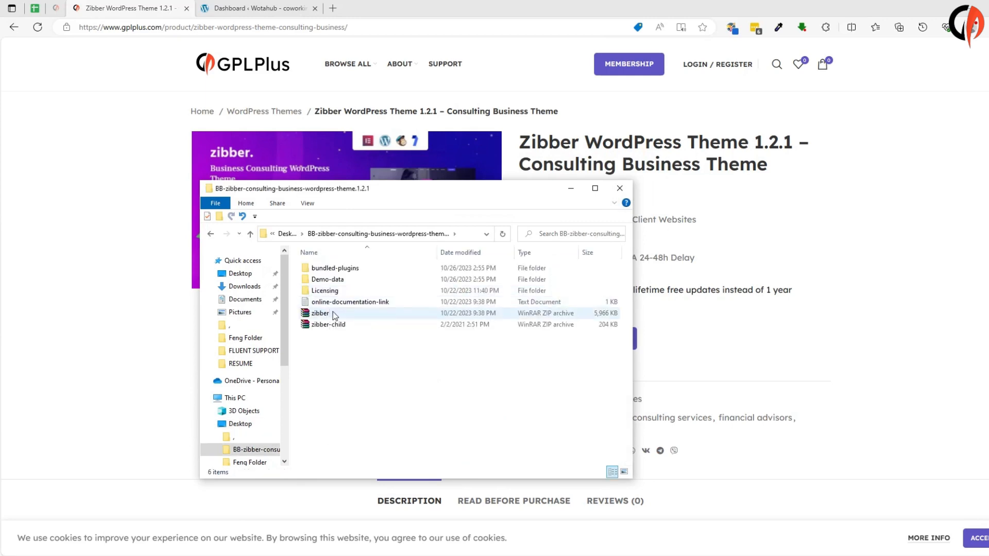
- Switch to the Wotahub WordPress admin and bring up the form for uploading a new theme
left_click(264, 9)
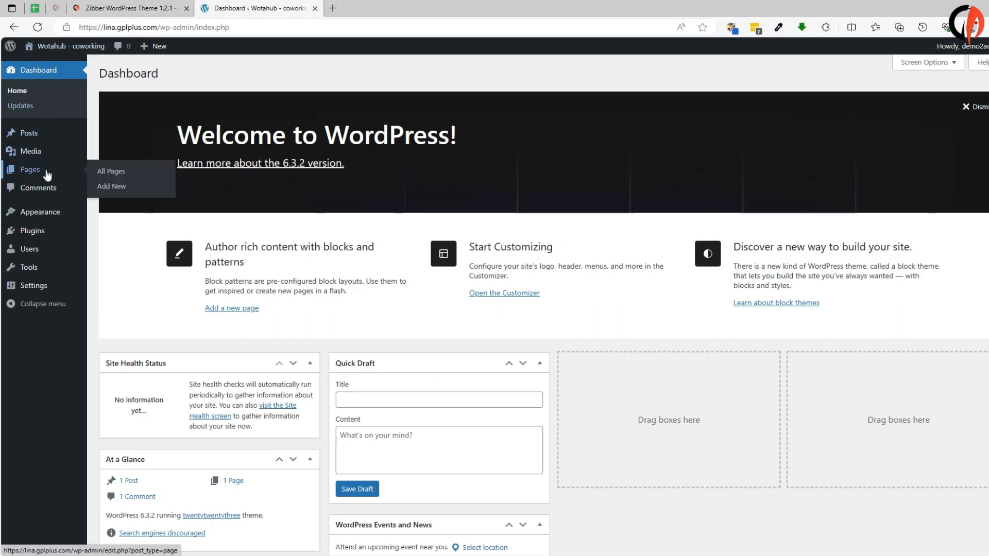
mouse_move(40, 213)
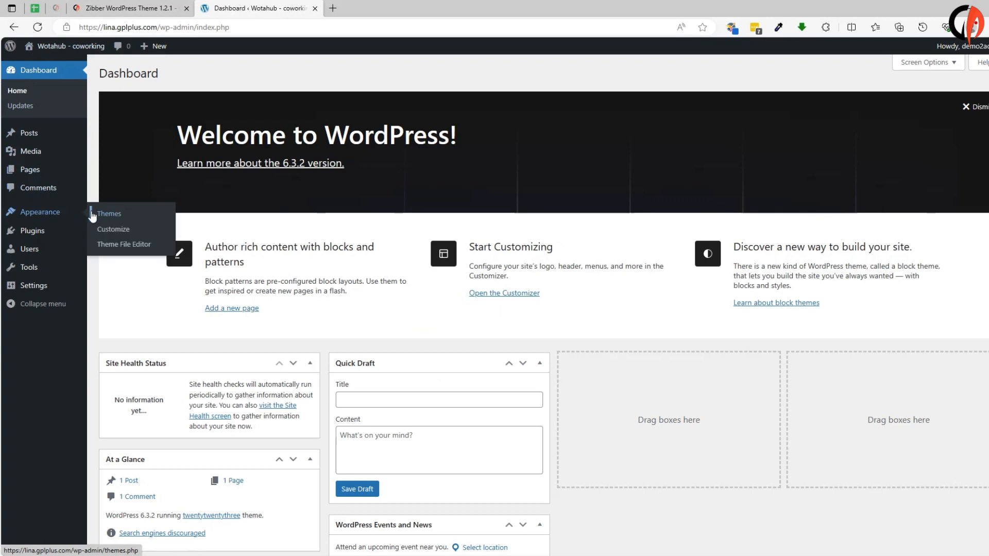
left_click(110, 215)
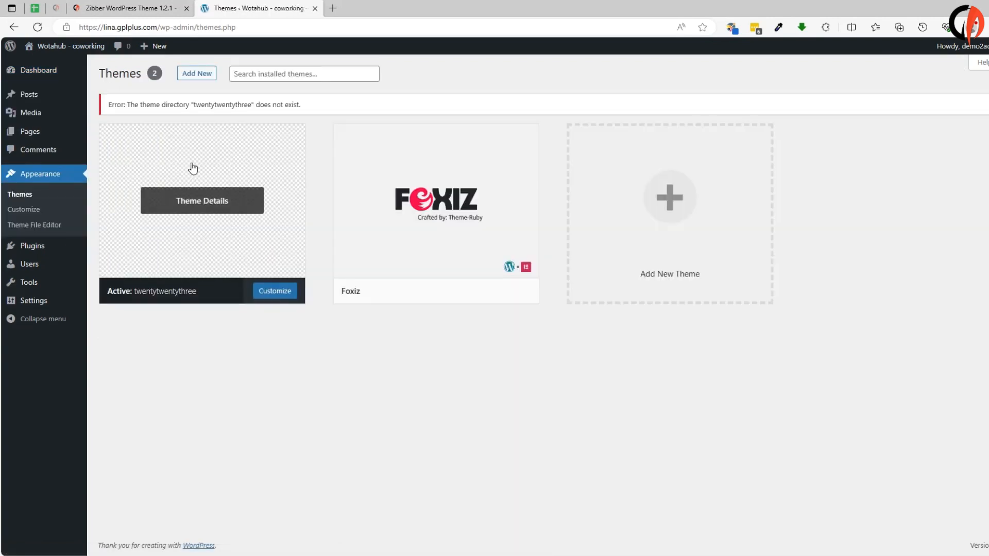
left_click(181, 74)
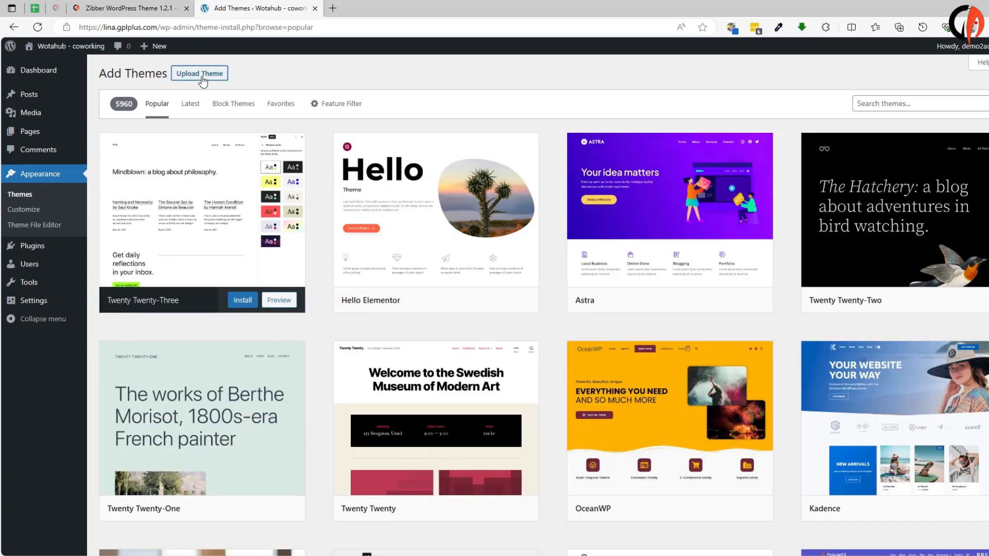
left_click(201, 76)
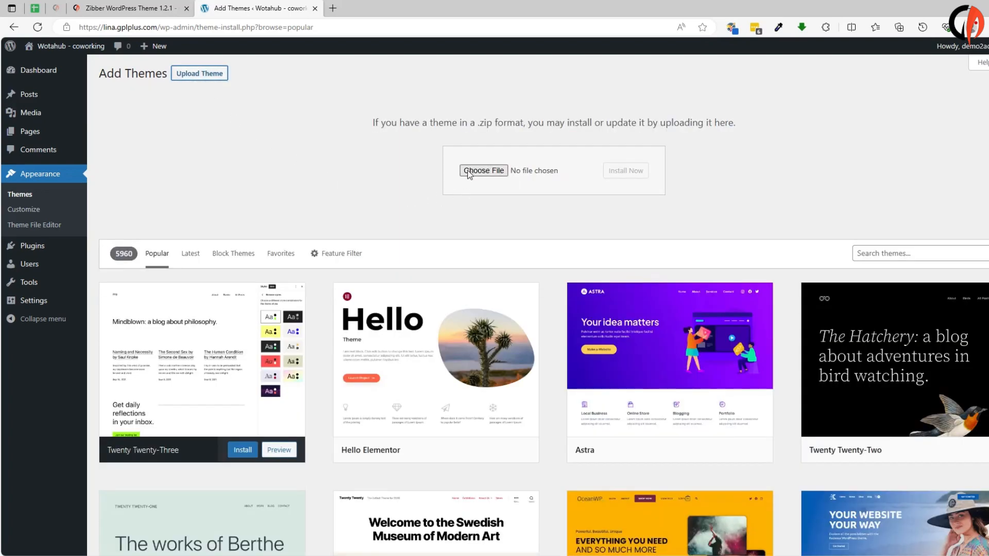
- Install the theme from zibber.zip in the extracted BB-zibber-consulting-business-wordpress-theme.1.2.1 folder and activate it
left_click(487, 172)
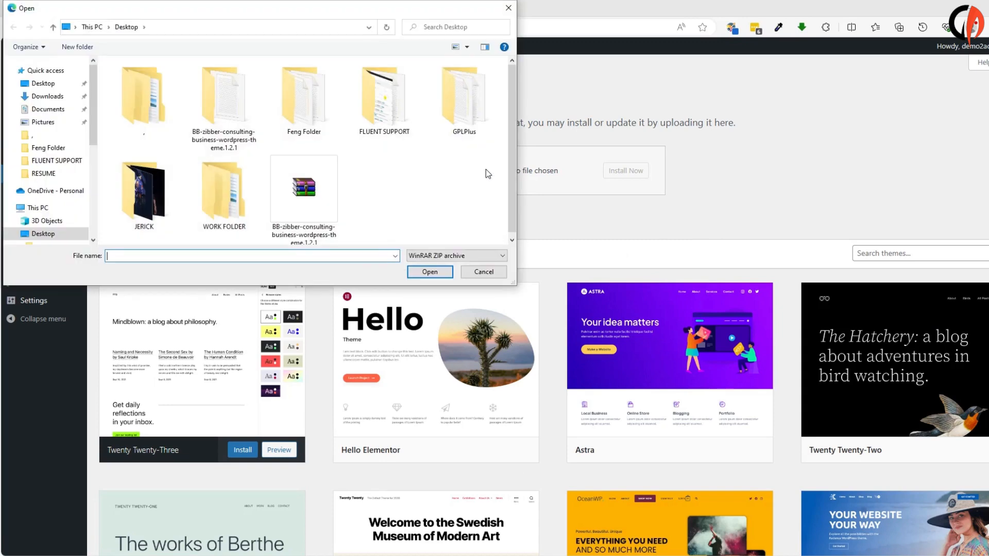
double_click(227, 109)
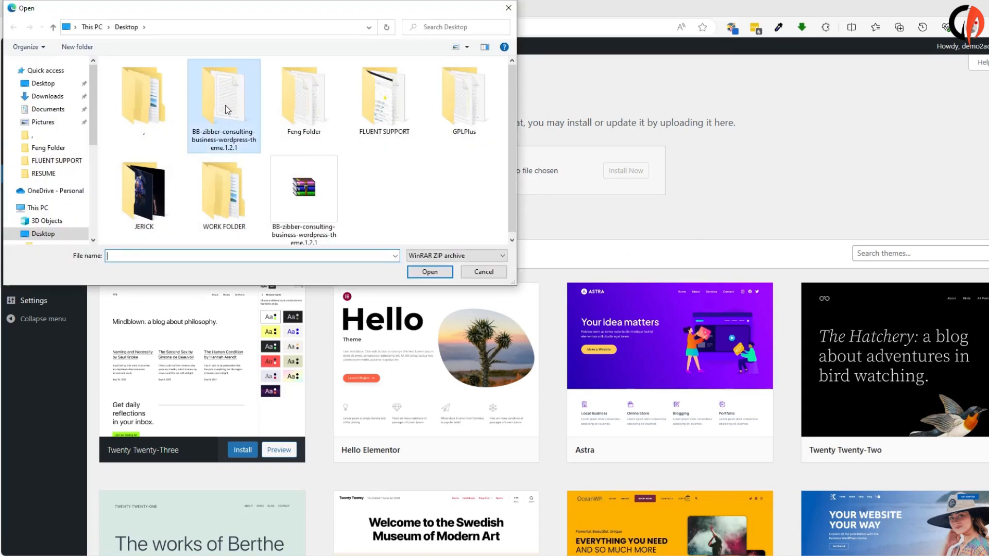
left_click(150, 112)
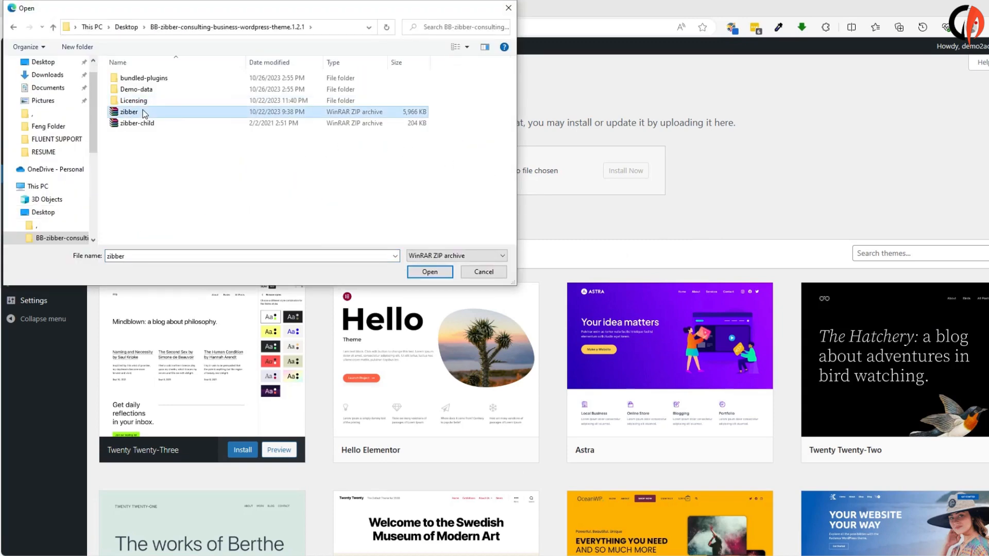
left_click(430, 271)
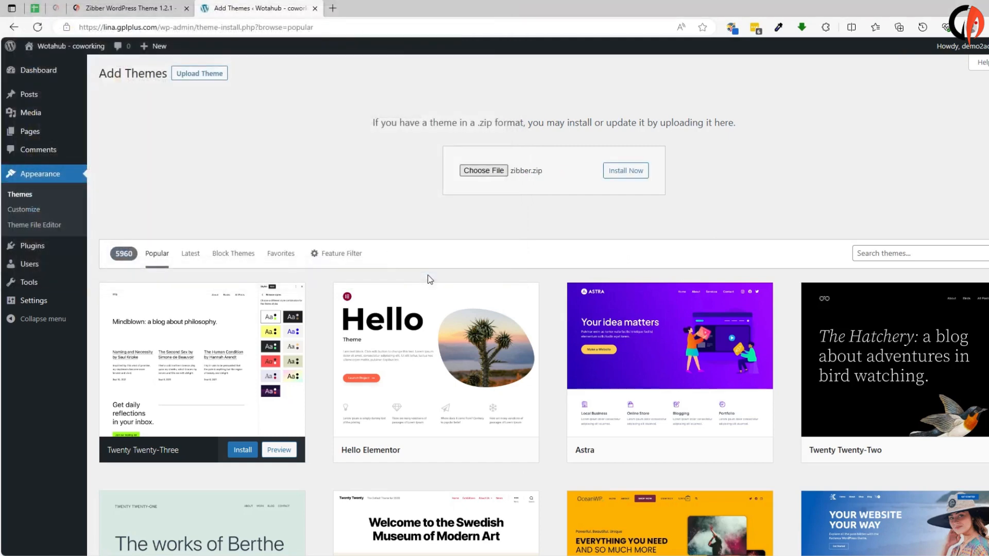
left_click(624, 174)
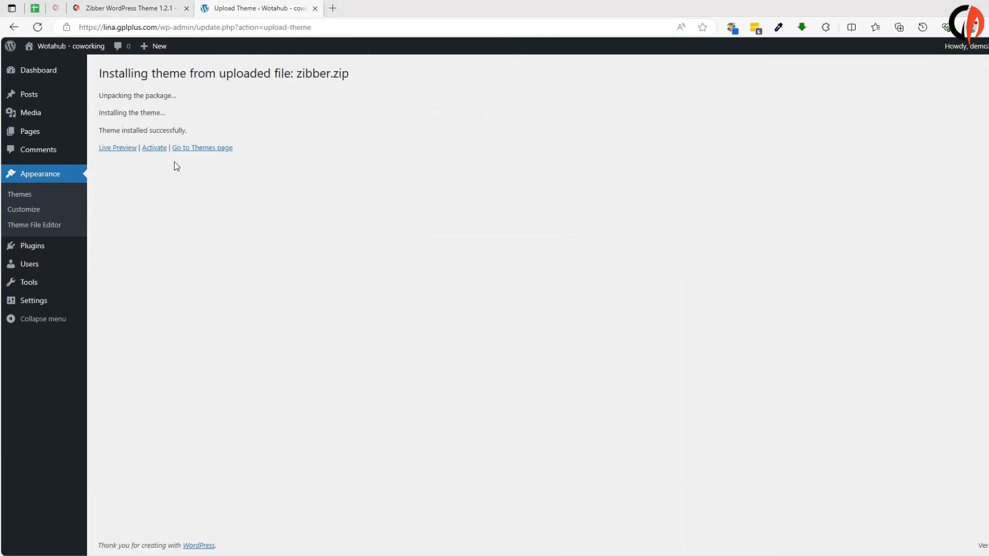
left_click(155, 152)
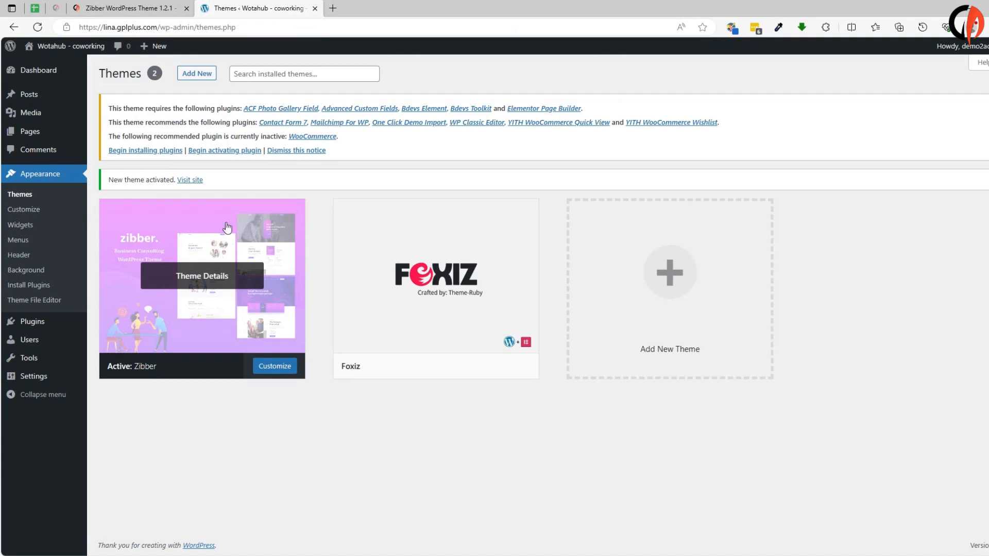
- Bulk-install all the required and recommended plugins listed for the Zibber theme
left_click(151, 150)
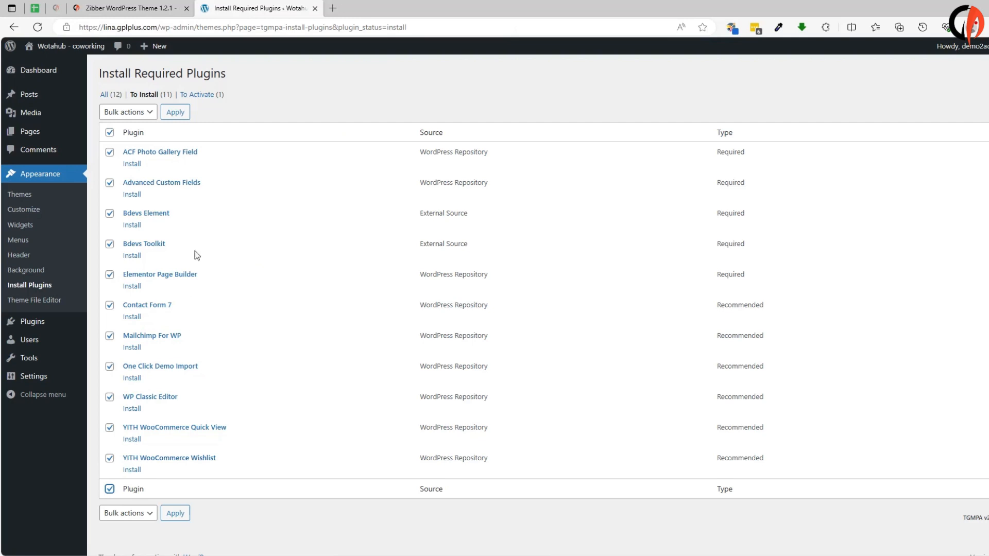
left_click(133, 113)
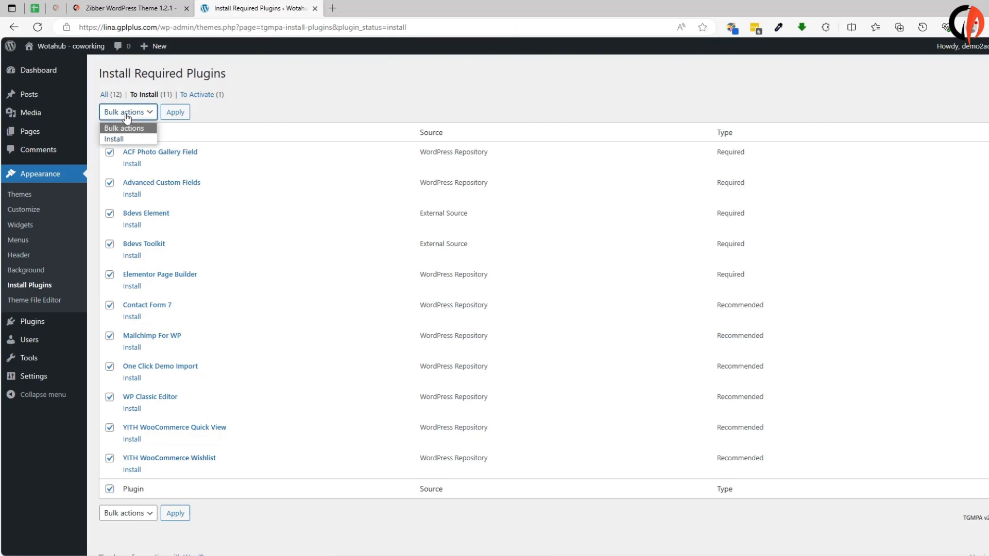
left_click(122, 139)
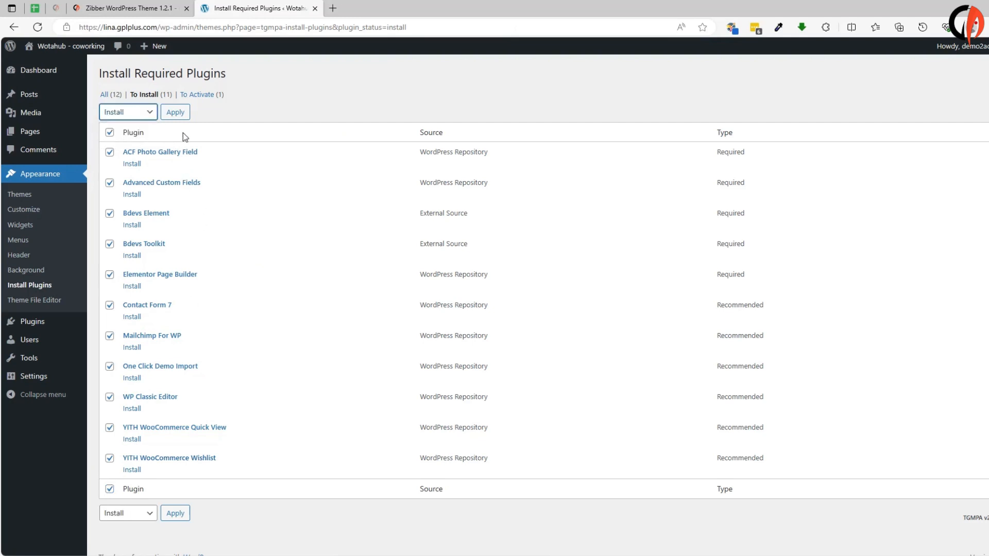
left_click(174, 114)
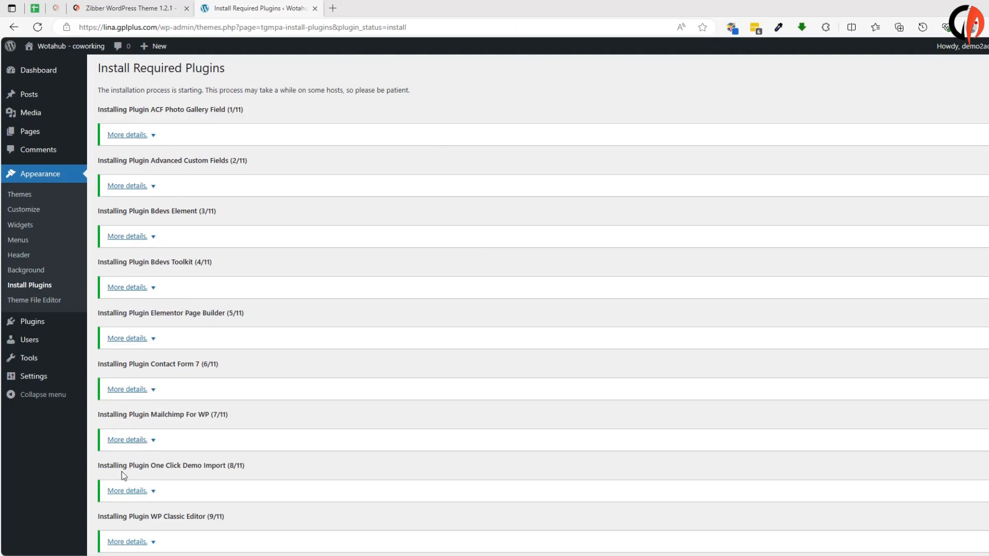
scroll(148, 492, "down", 2)
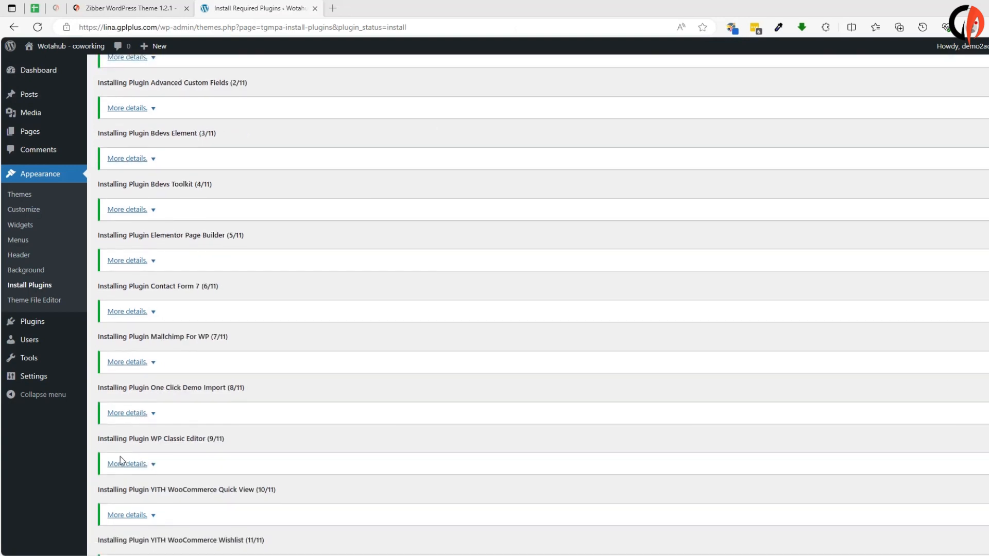
scroll(147, 474, "down", 2)
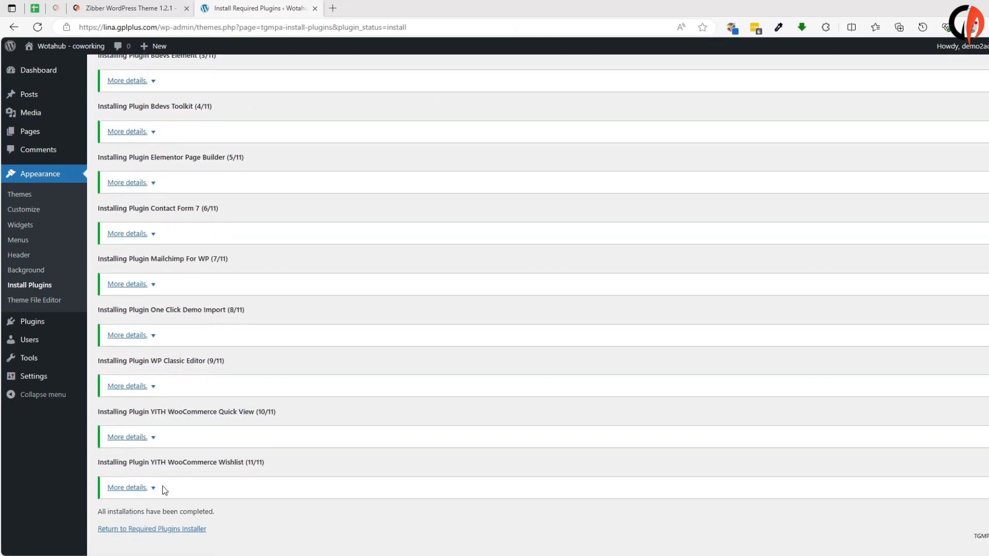
- Return to the required plugins installer and bulk-activate all the listed plugins
left_click(151, 529)
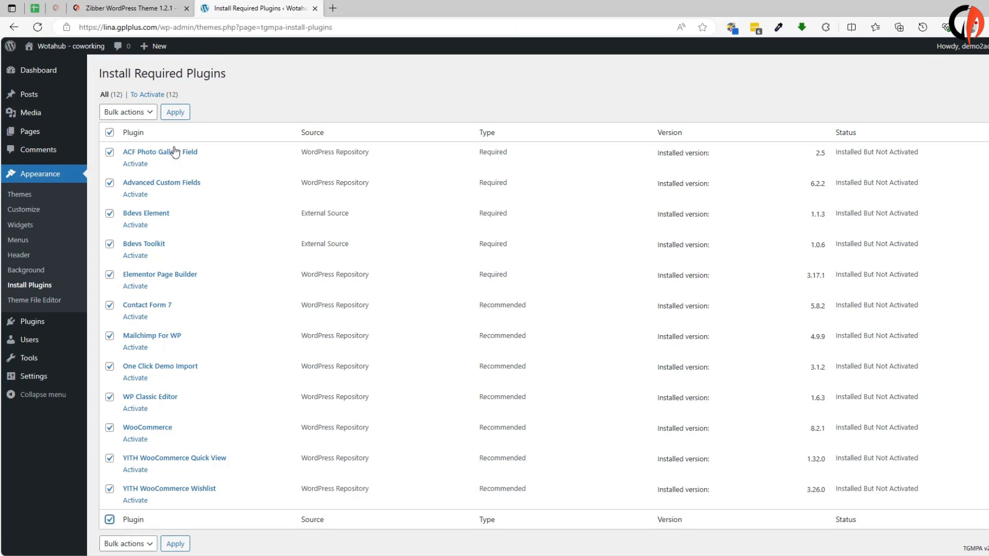
left_click(138, 113)
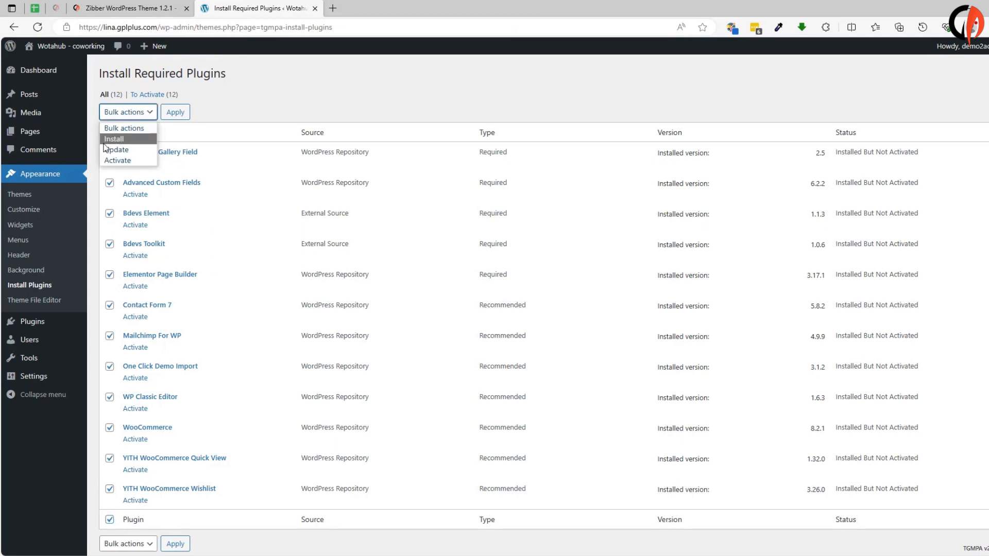
left_click(125, 160)
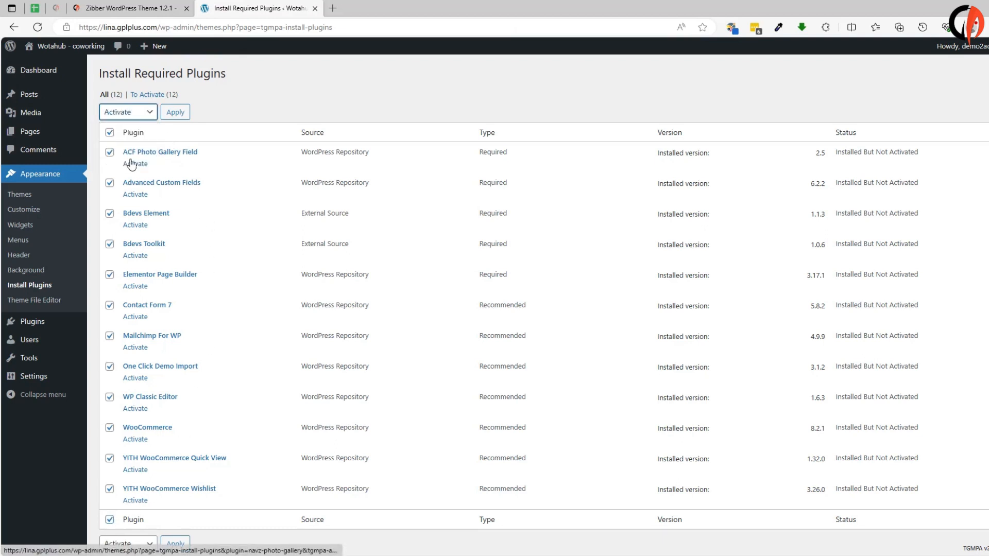
left_click(175, 112)
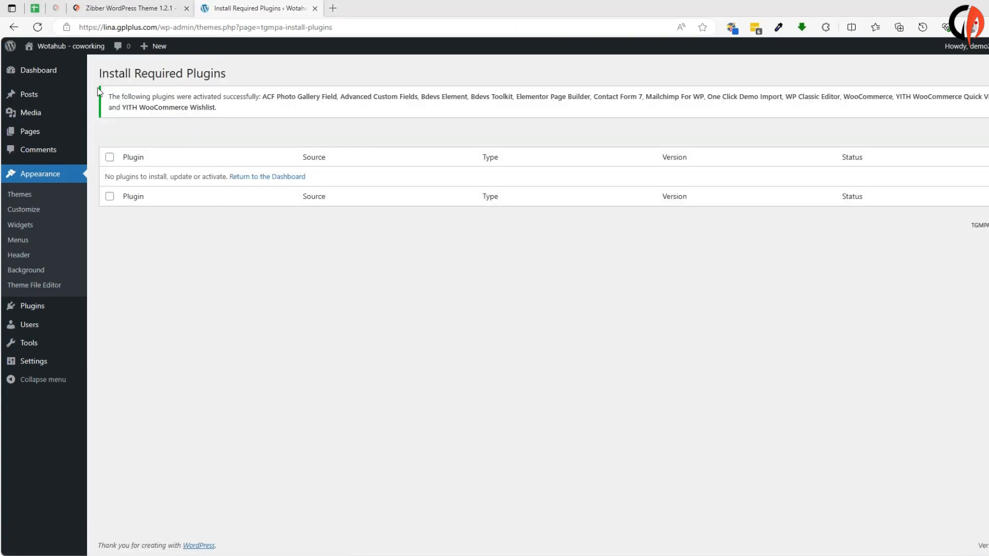
- Open the demo data import page, review the Zibber demos, and choose the Home demo for import
left_click(49, 73)
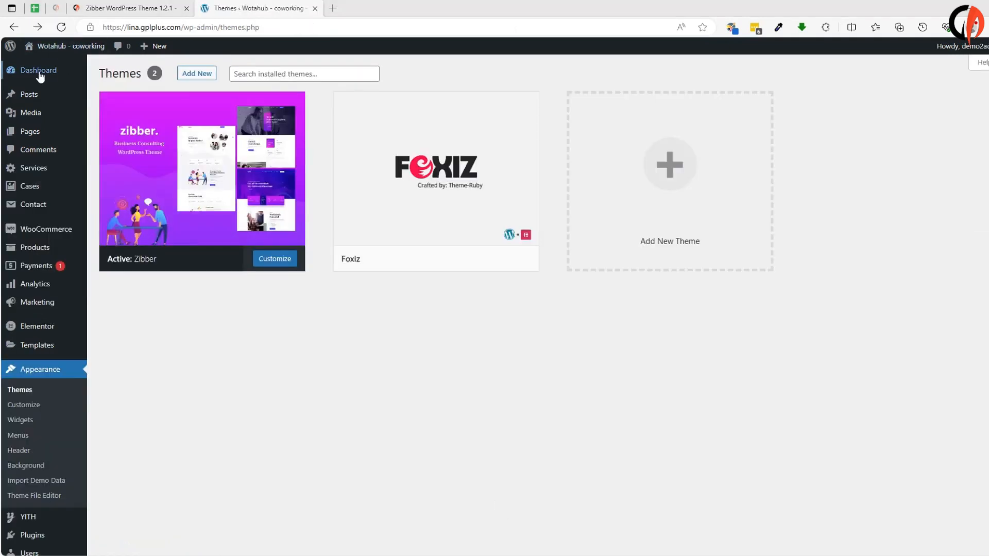
mouse_move(54, 71)
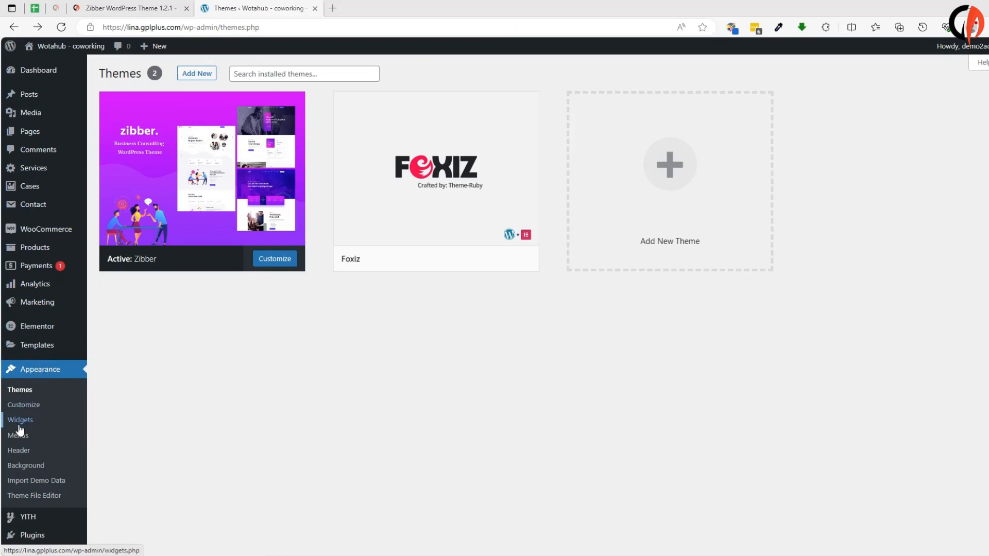
left_click(28, 484)
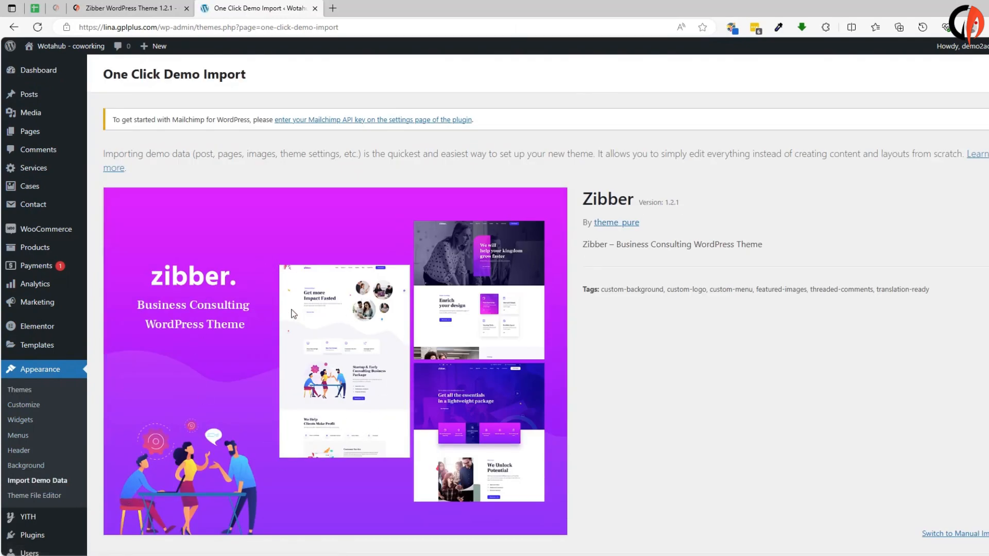
scroll(293, 314, "down", 3)
scroll(370, 340, "down", 3)
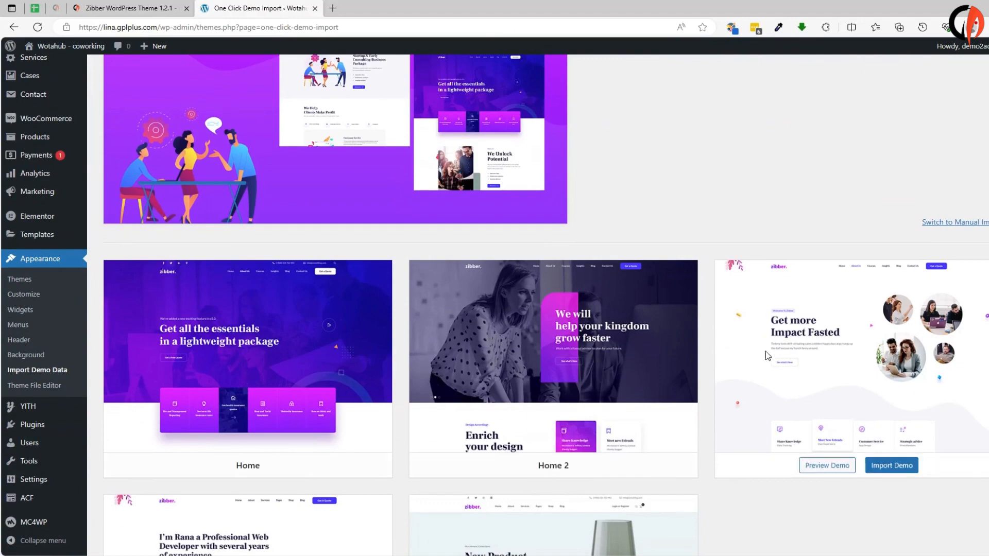
scroll(320, 402, "down", 3)
scroll(583, 418, "down", 1)
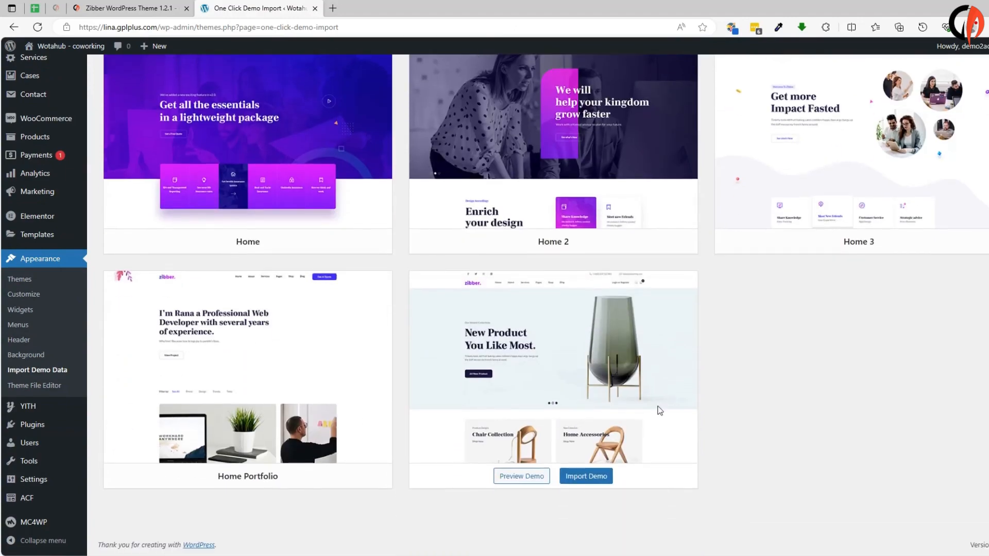
scroll(310, 428, "up", 4)
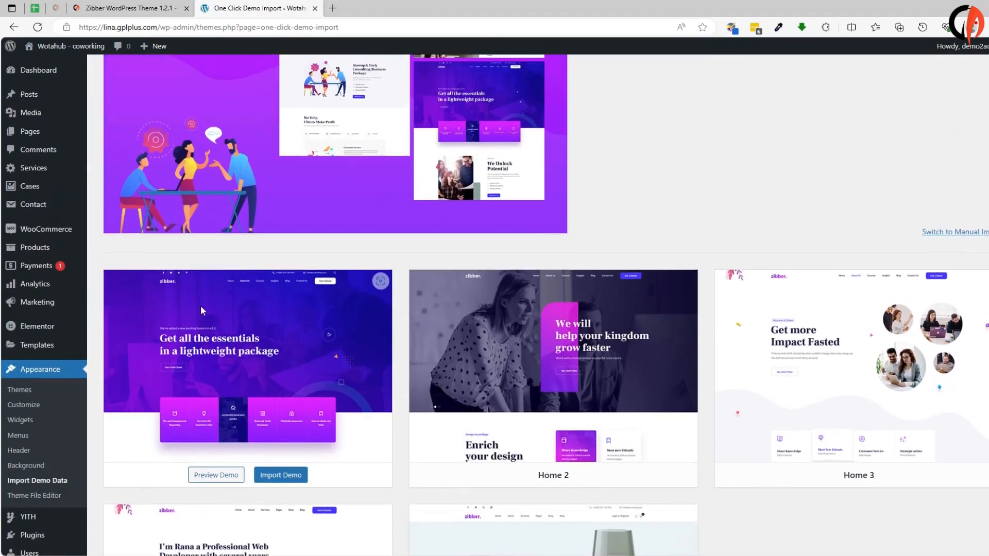
left_click(291, 476)
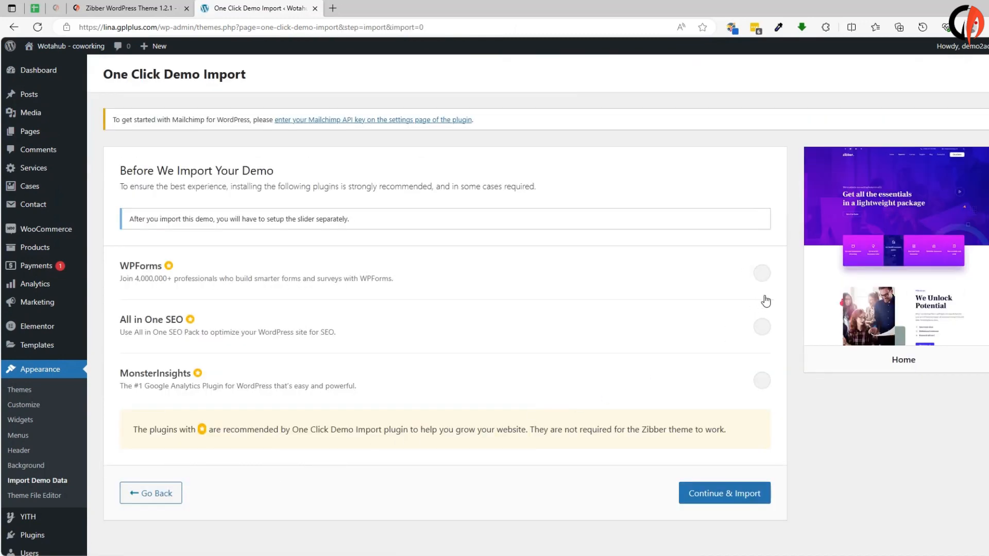
- Include the recommended WPForms, All in One SEO and MonsterInsights plugins and run the Home demo import
left_click(760, 274)
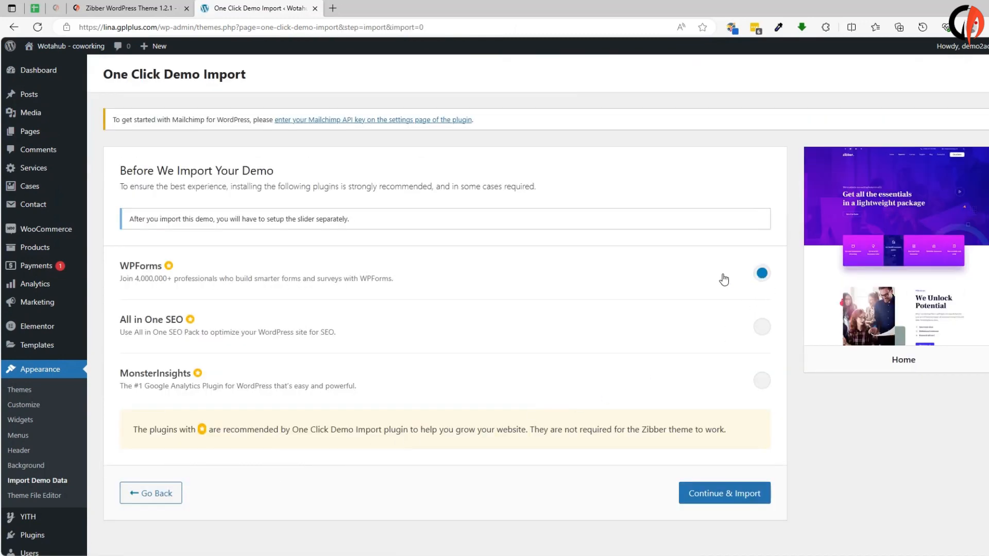
left_click(759, 328)
left_click(709, 493)
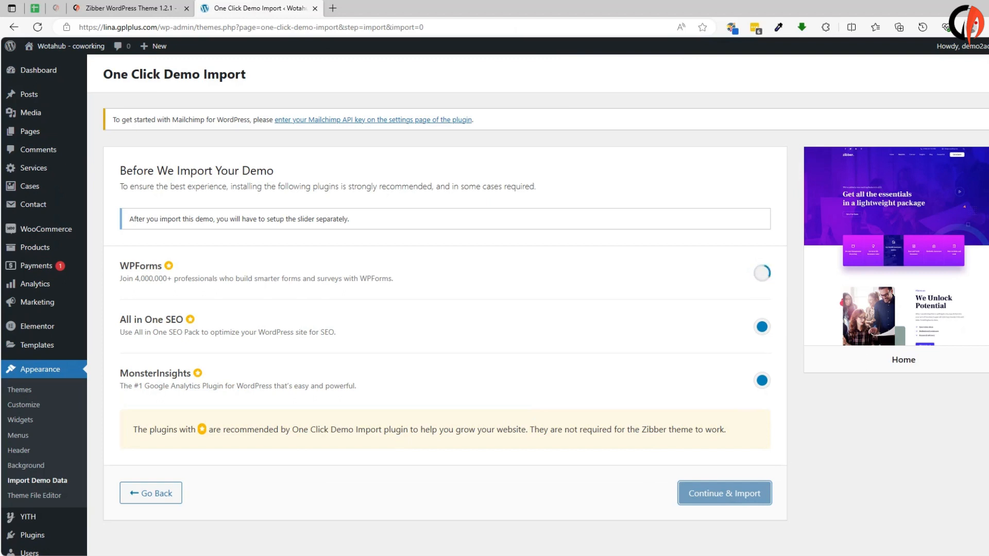
scroll(494, 305, "down", 2)
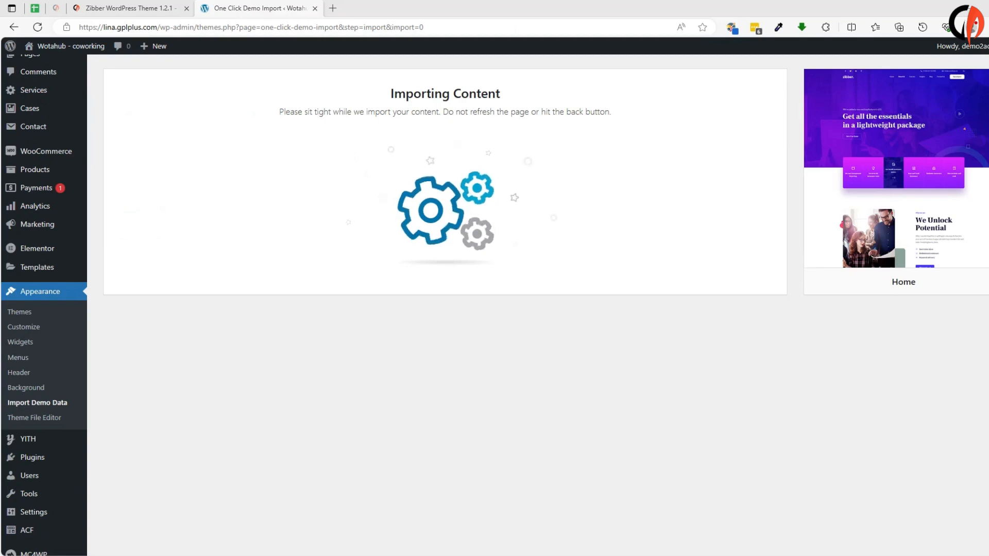
scroll(495, 304, "up", 2)
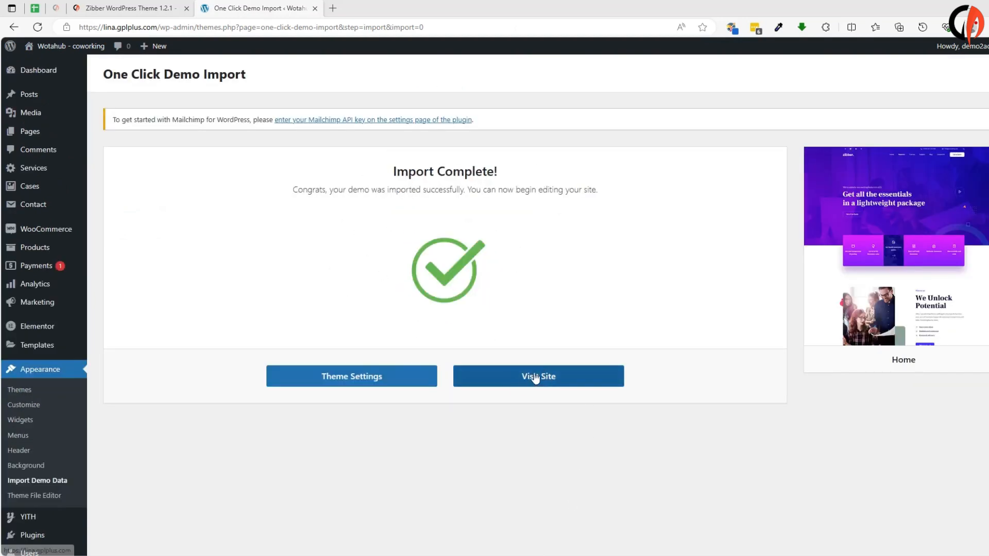
- Visit the imported site and examine the home page's sections from the hero banner down to the footer and back
left_click(536, 377)
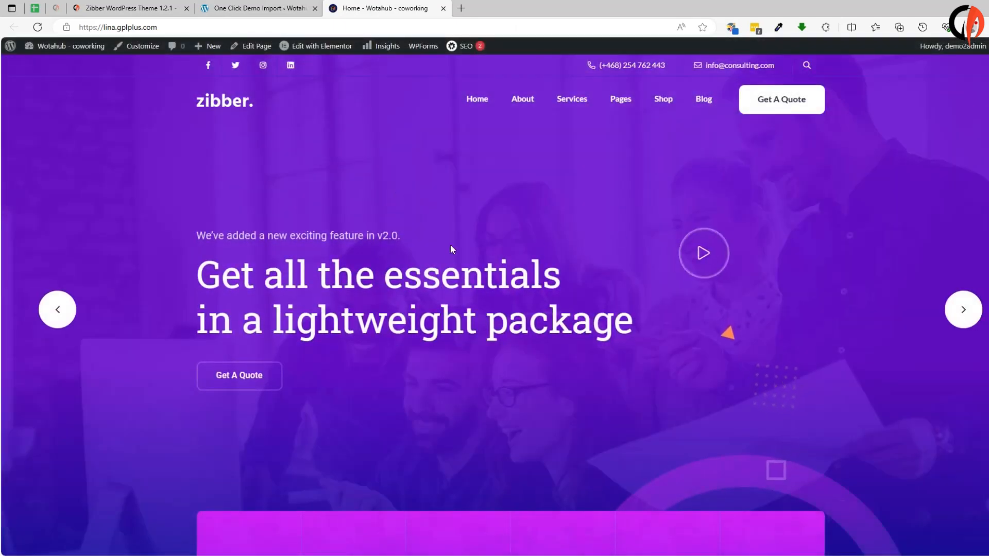
scroll(451, 250, "down", 9)
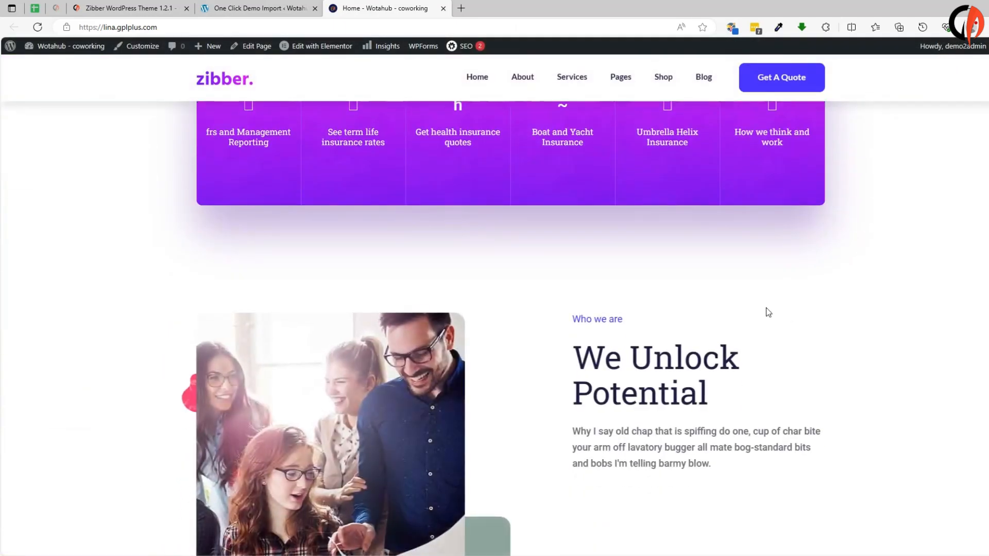
scroll(384, 330, "down", 12)
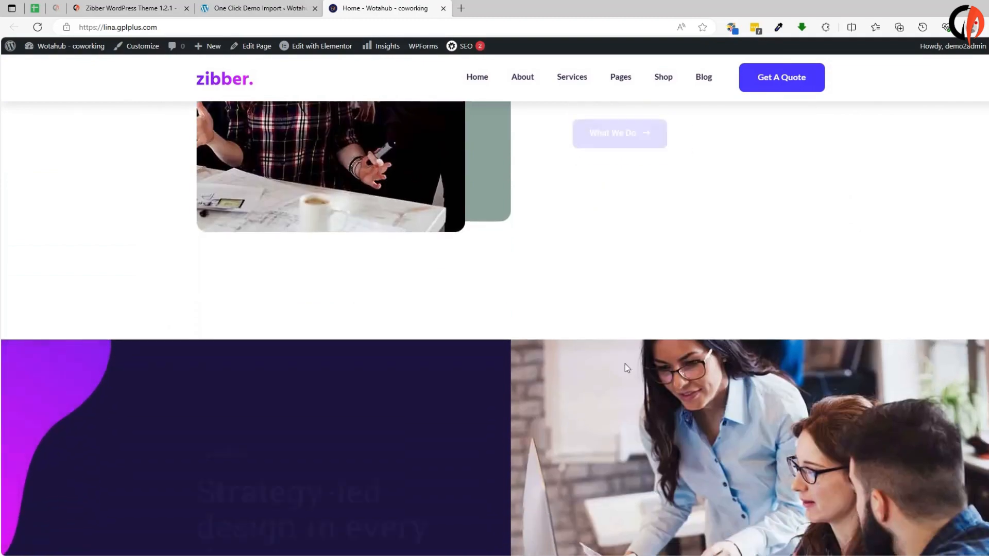
scroll(388, 463, "down", 8)
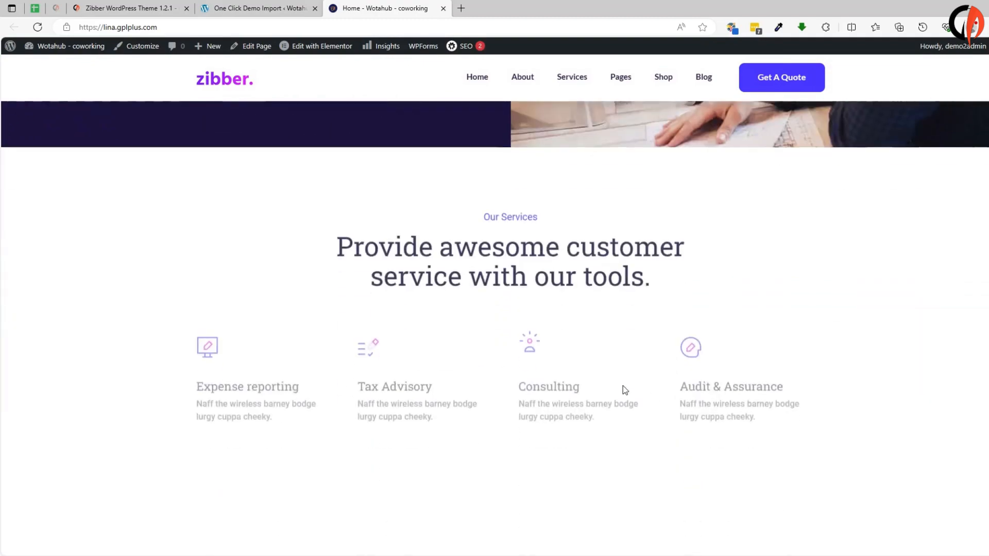
scroll(348, 365, "down", 10)
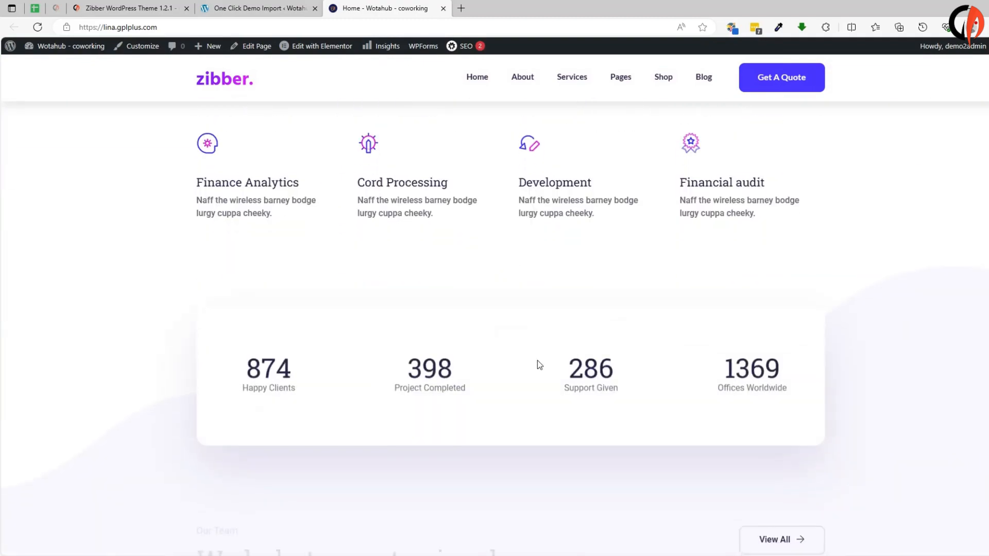
scroll(443, 411, "down", 10)
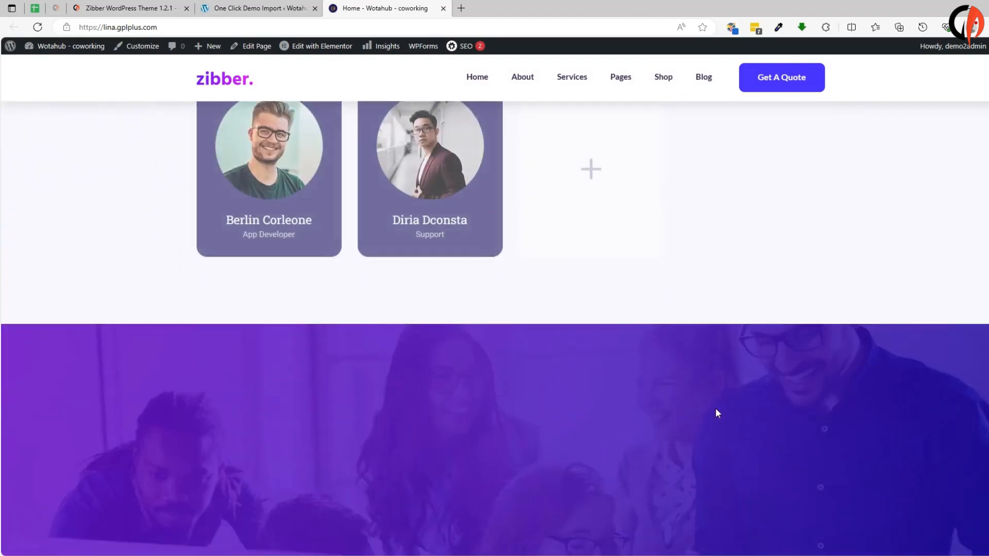
scroll(490, 362, "down", 12)
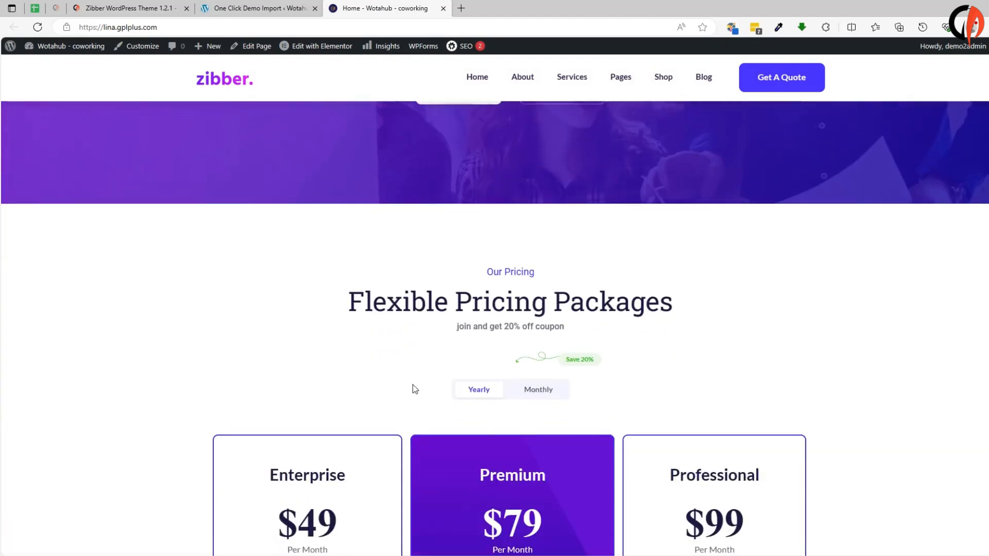
scroll(688, 387, "down", 13)
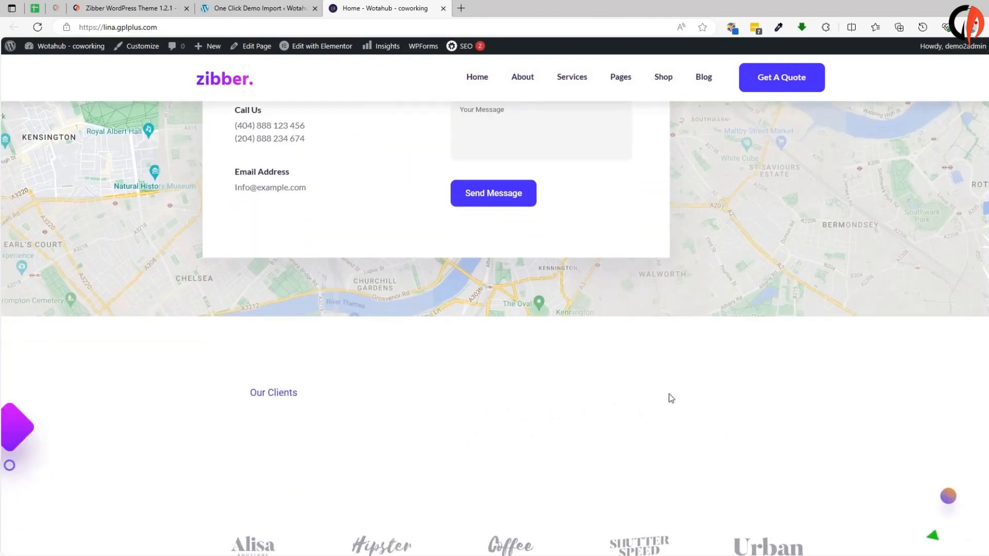
scroll(380, 380, "down", 8)
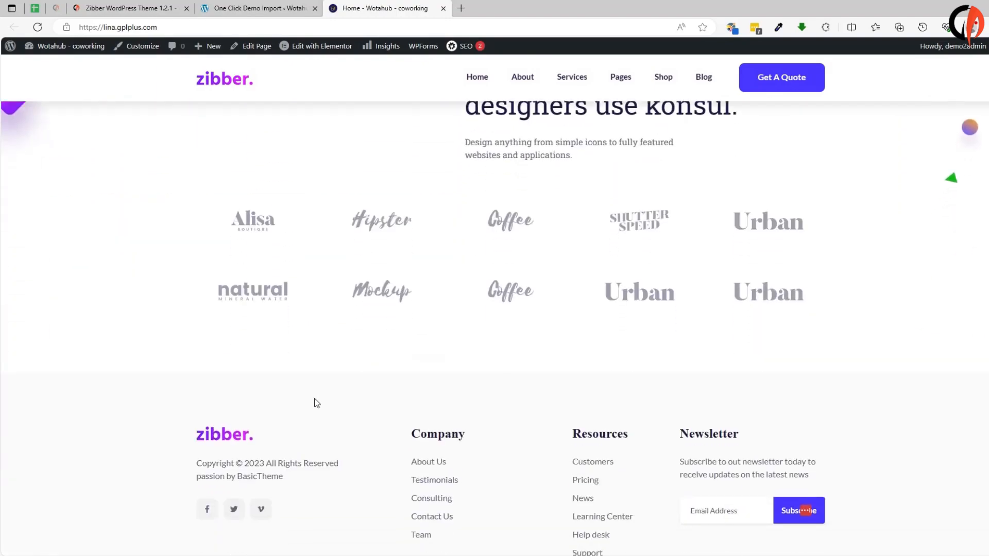
scroll(489, 422, "up", 9)
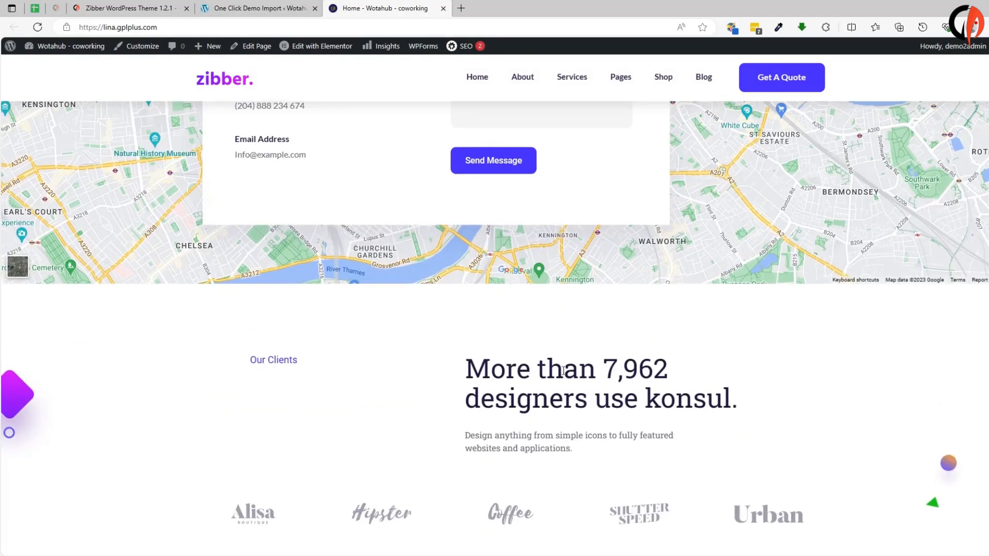
scroll(461, 416, "up", 20)
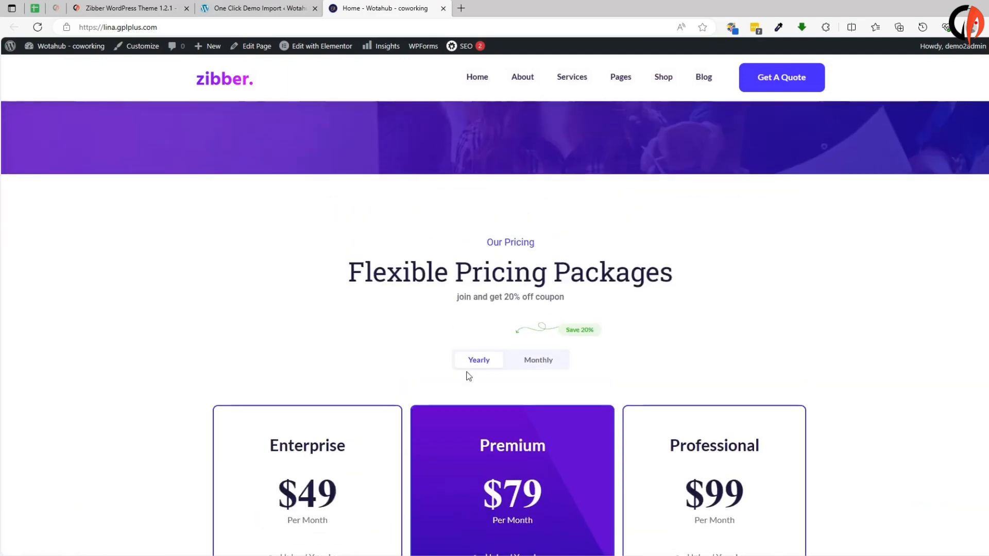
scroll(563, 409, "up", 13)
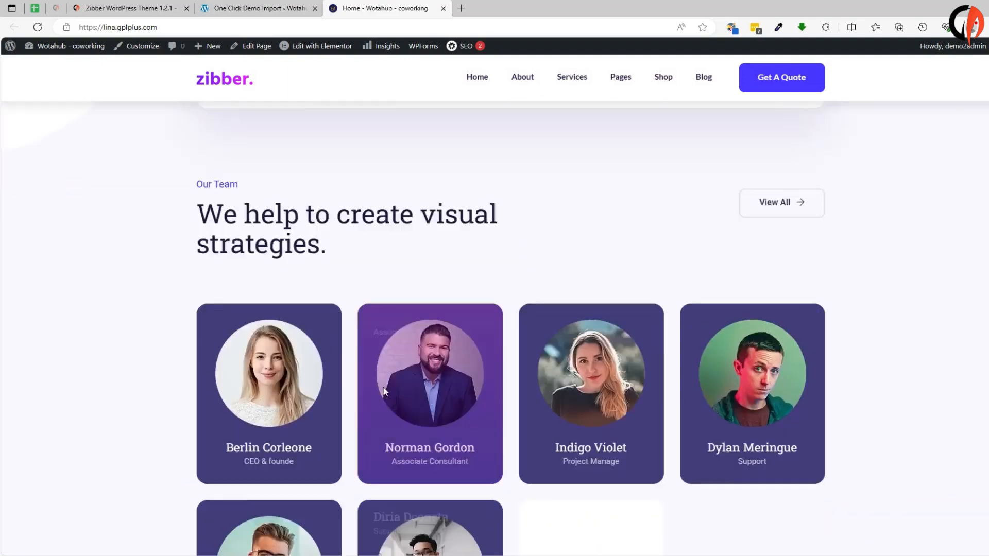
scroll(484, 345, "up", 11)
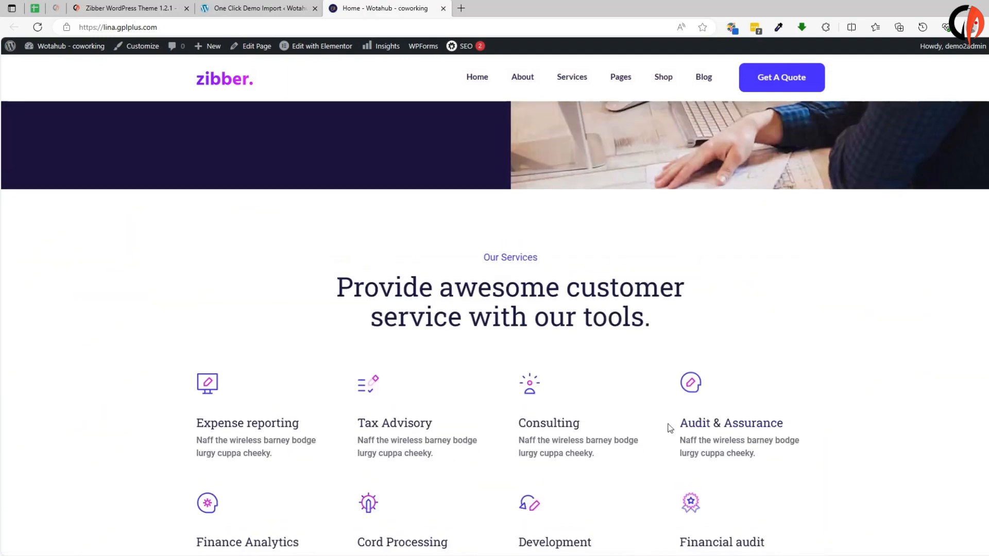
scroll(670, 427, "up", 9)
scroll(397, 391, "up", 14)
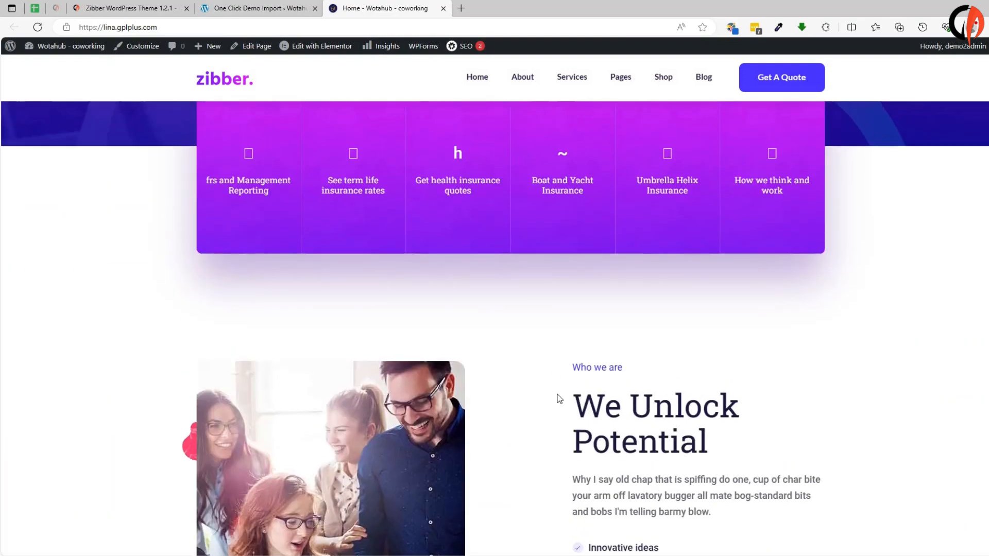
scroll(611, 371, "up", 7)
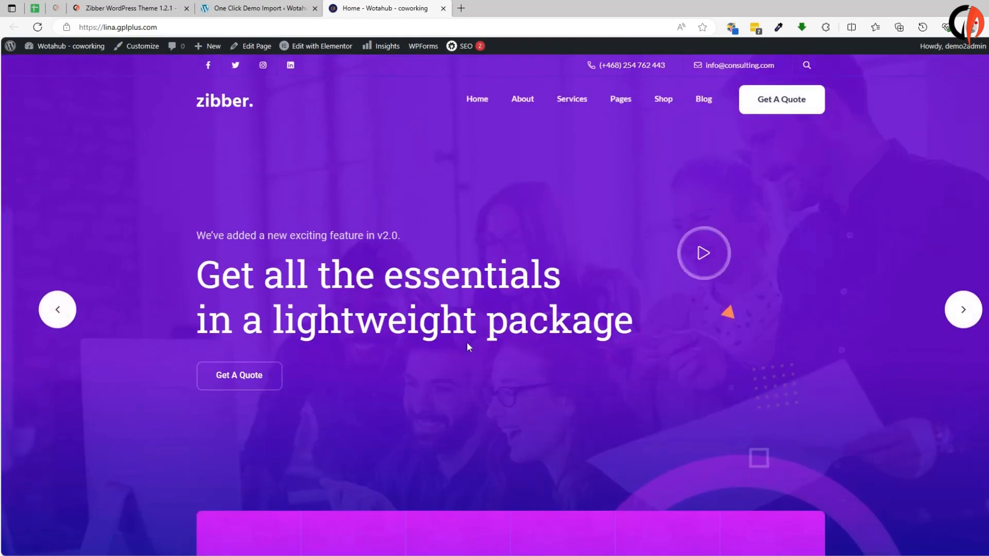